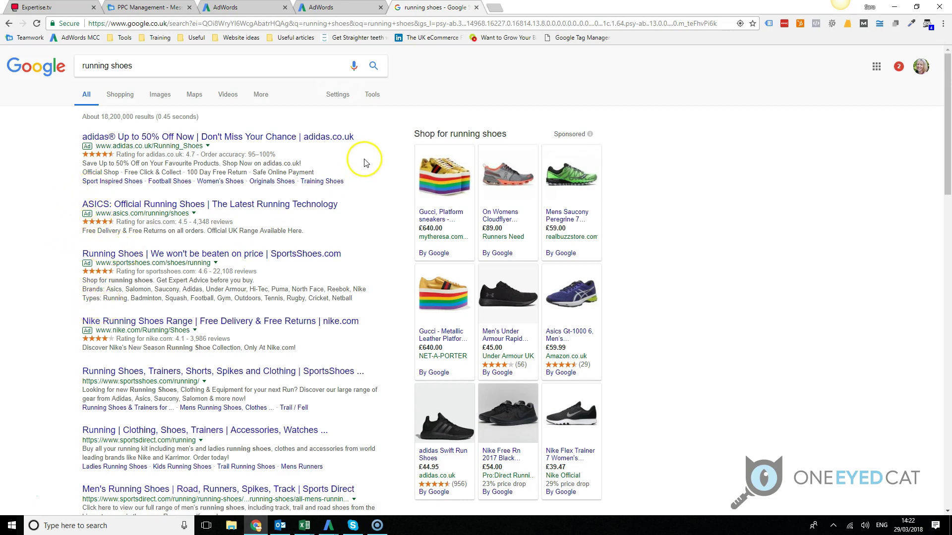
Switch to the AdWords account's extensions and filter the list by extension type Structured snippet extension.
left_click(330, 8)
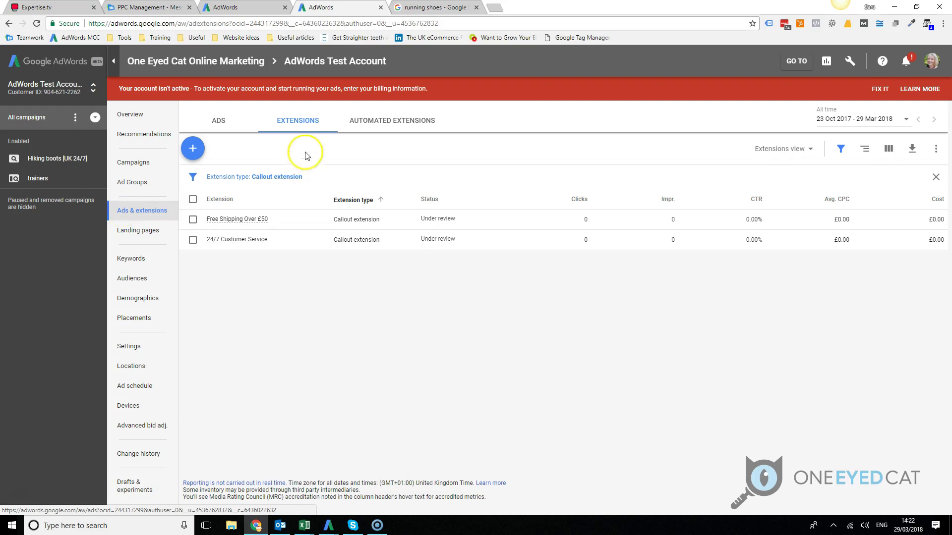
left_click(298, 125)
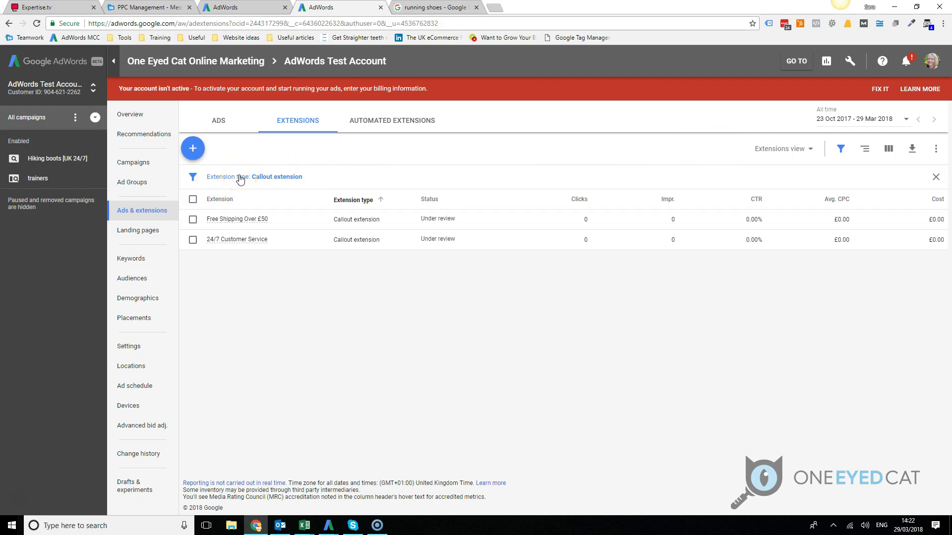
left_click(240, 177)
left_click(218, 254)
left_click(217, 242)
left_click(306, 385)
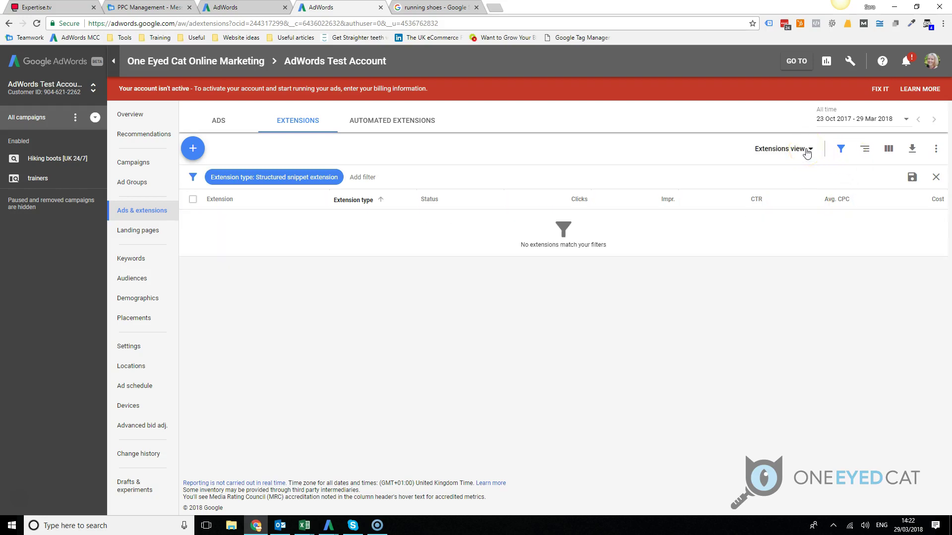
Start a new structured snippet extension.
left_click(807, 152)
left_click(340, 148)
left_click(193, 149)
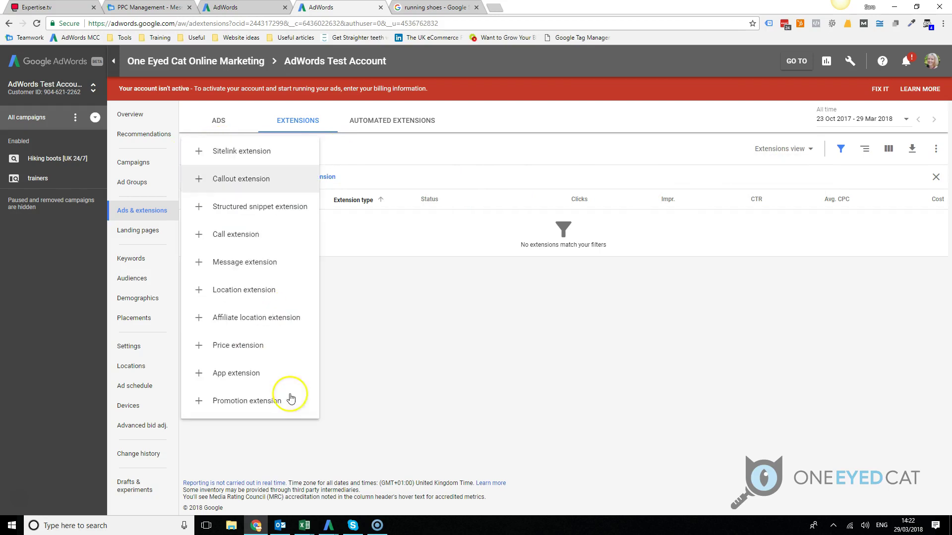
left_click(276, 236)
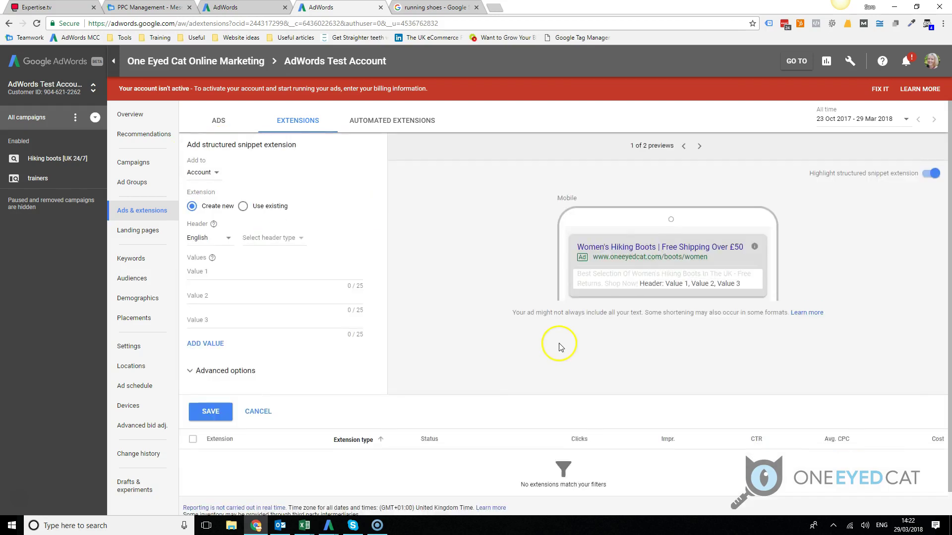
Set the snippet to be added at Campaign level, dismissing the campaign selection without choosing any campaign.
left_click(211, 174)
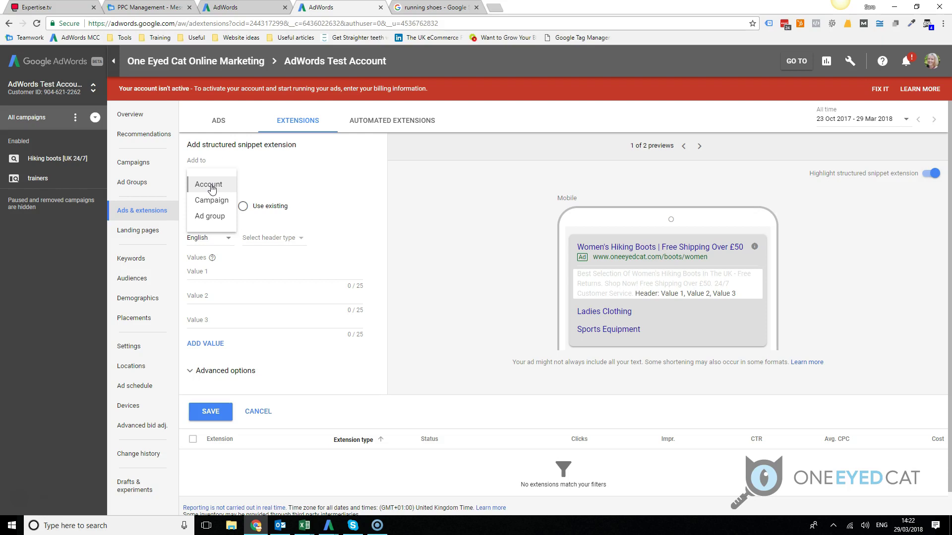
left_click(214, 204)
left_click(214, 201)
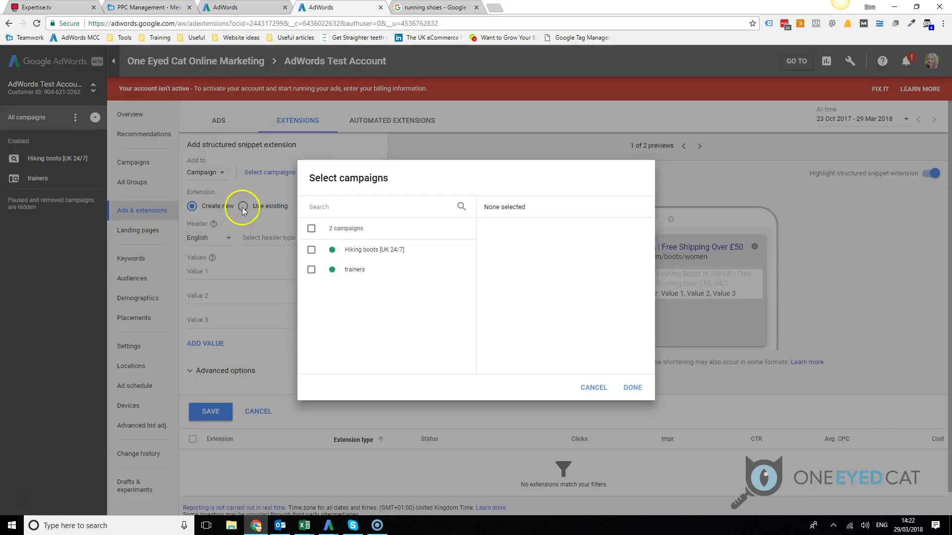
left_click(600, 388)
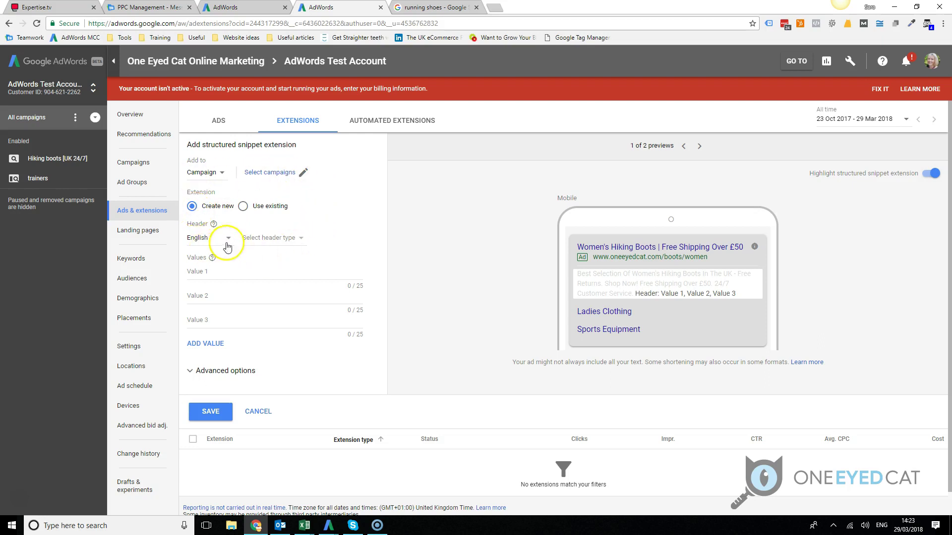
Review the available English header types and set the snippet's header to Brands.
left_click(300, 241)
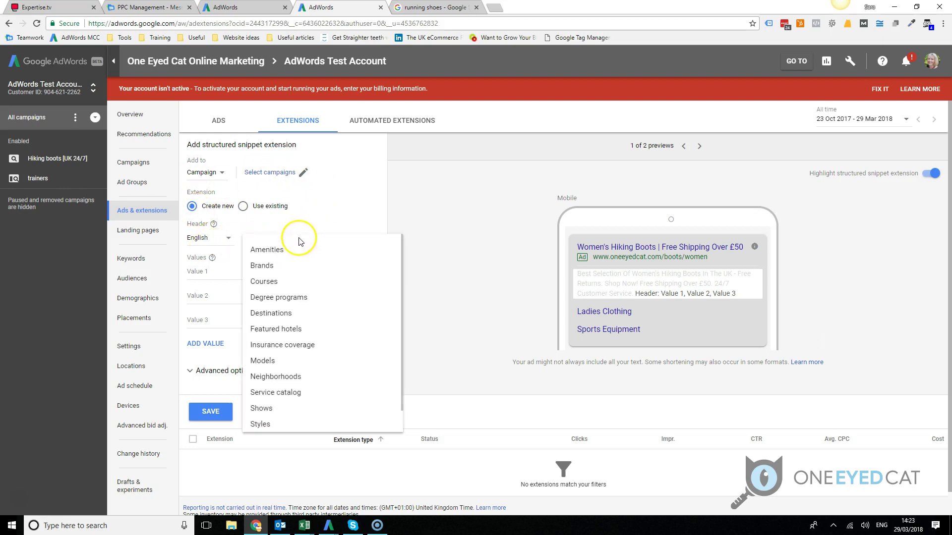
scroll(304, 298, "down", 1)
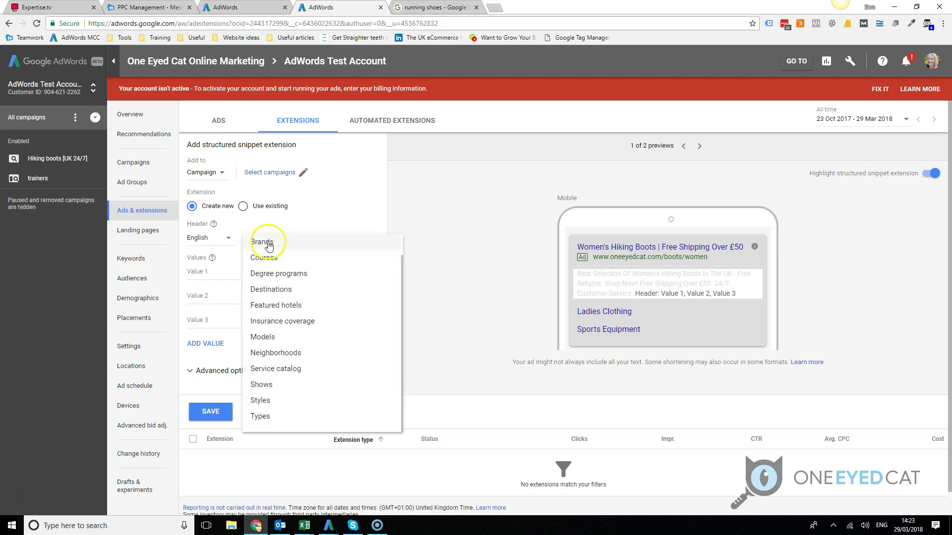
scroll(328, 395, "up", 1)
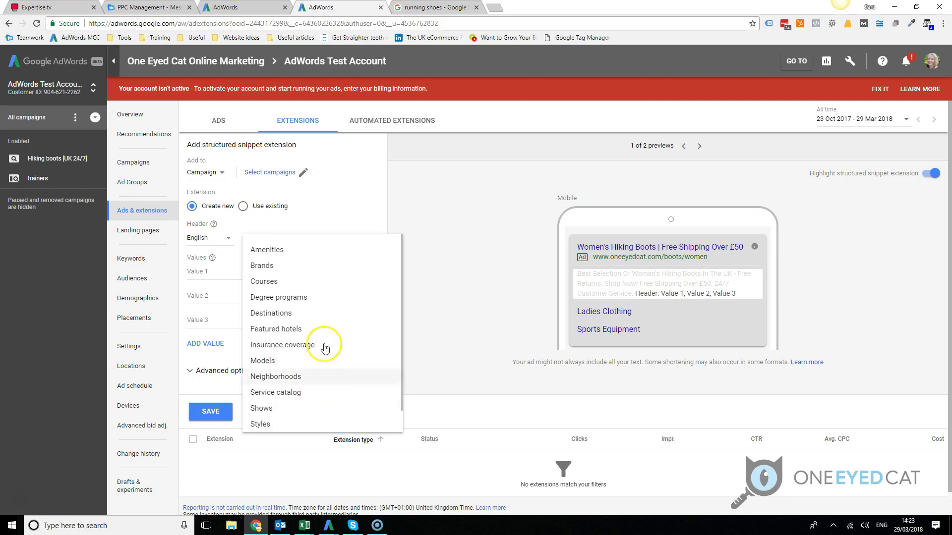
scroll(355, 396, "down", 1)
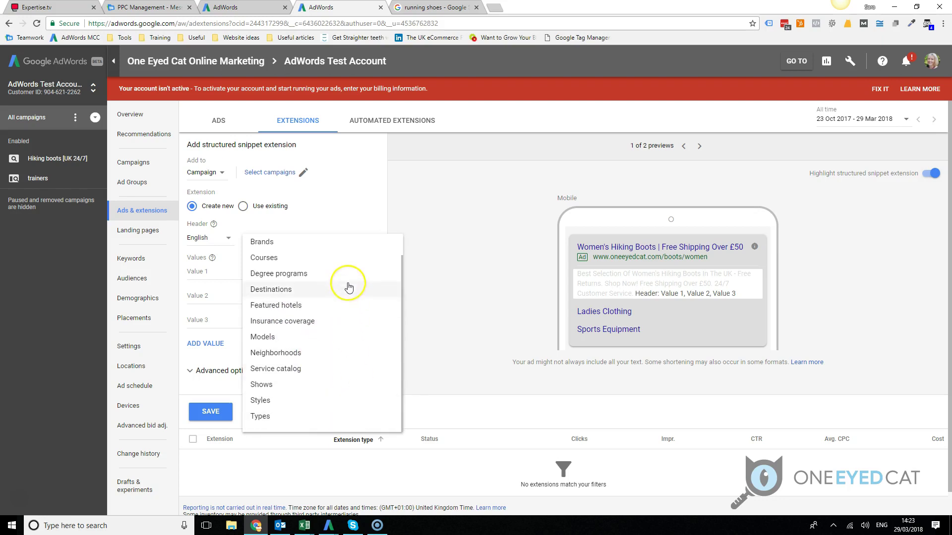
scroll(340, 280, "up", 1)
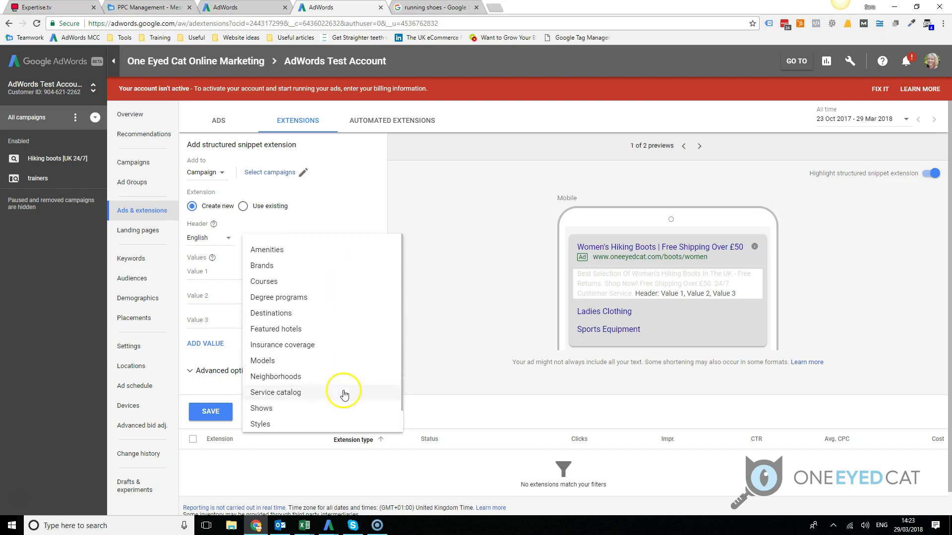
scroll(344, 394, "down", 1)
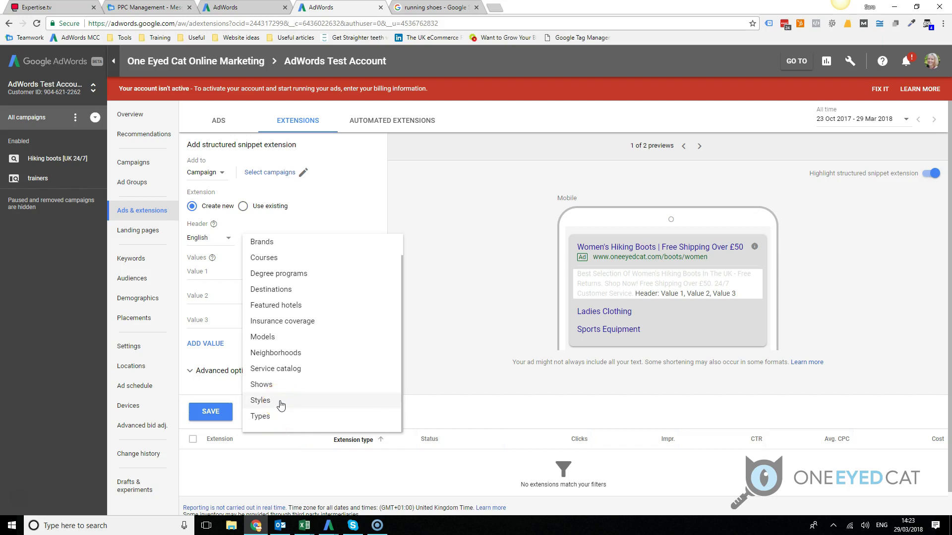
left_click(268, 243)
left_click(276, 248)
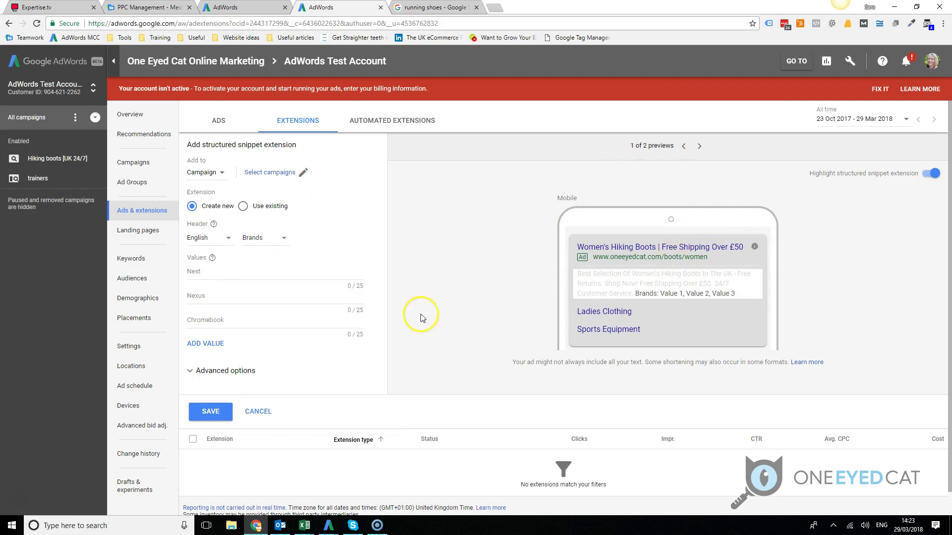
Enter Hi-Tec, Salamon and Nike as the first three brand values, consulting the running shoes search results for reference.
left_click(228, 275)
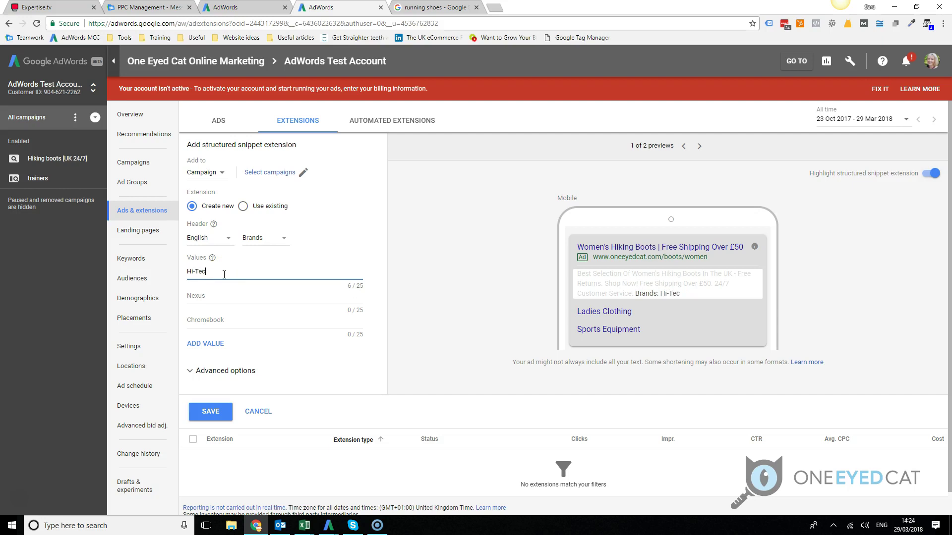
left_click(212, 295)
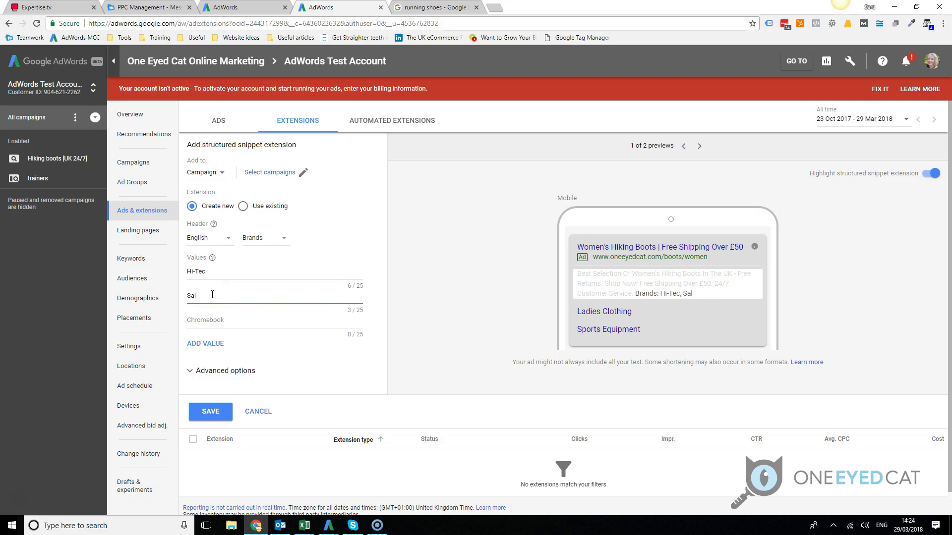
left_click(406, 10)
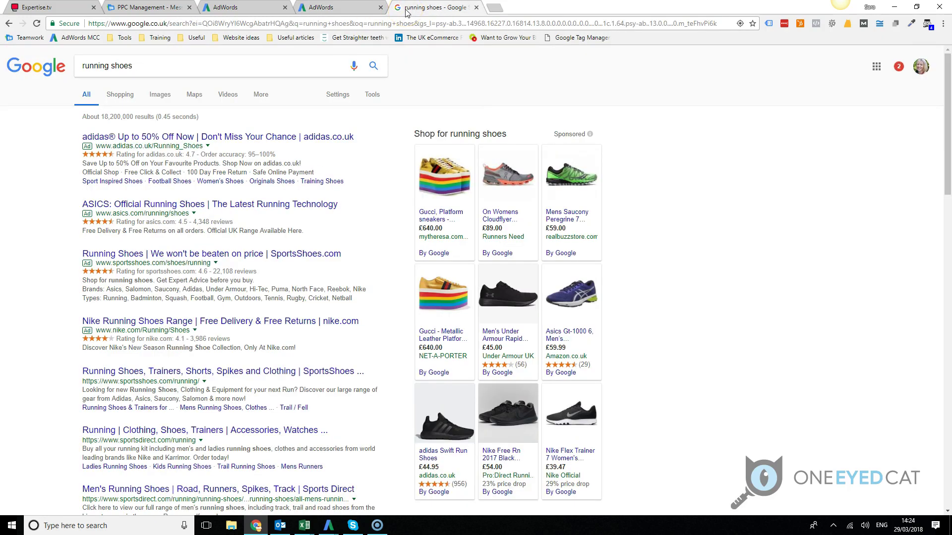
left_click(321, 8)
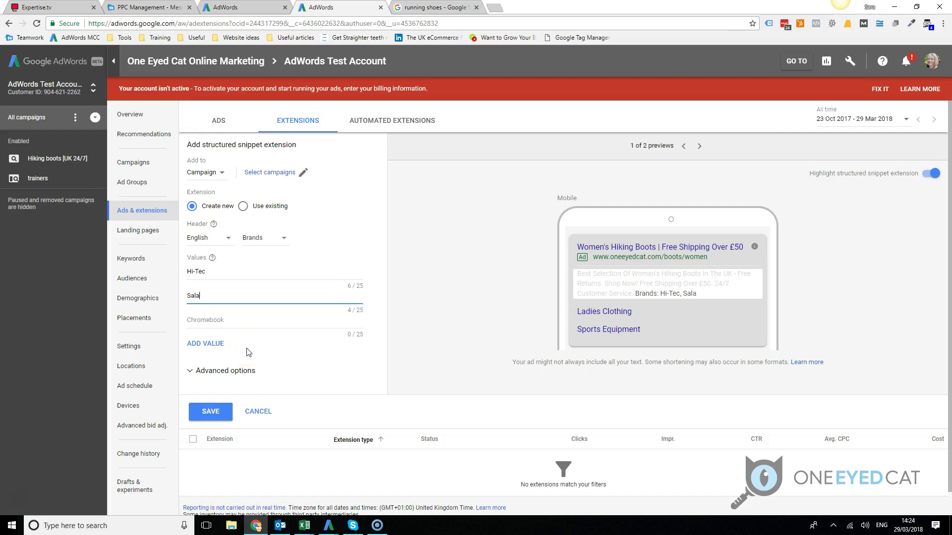
left_click(206, 321)
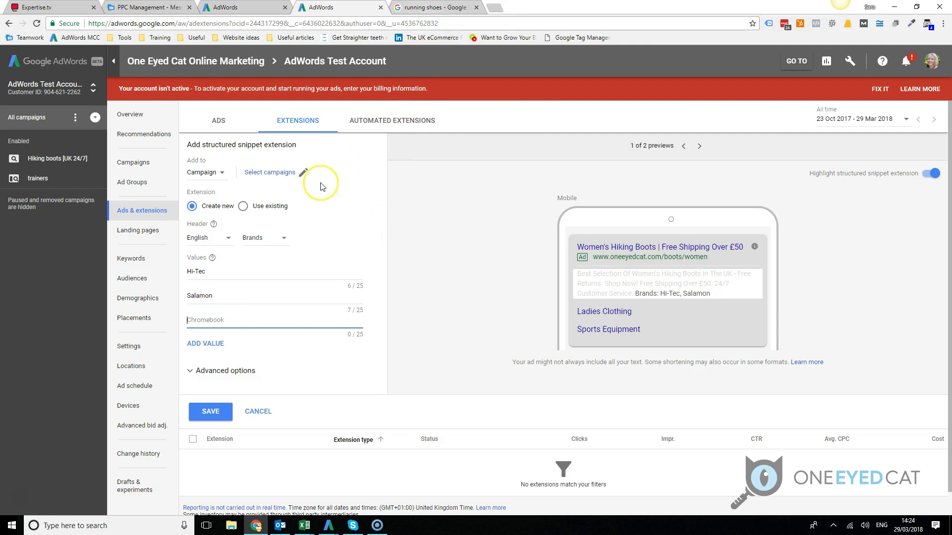
Add North Face as a fourth brand value and compare the snippet with the ads in the running shoes search results.
left_click(206, 344)
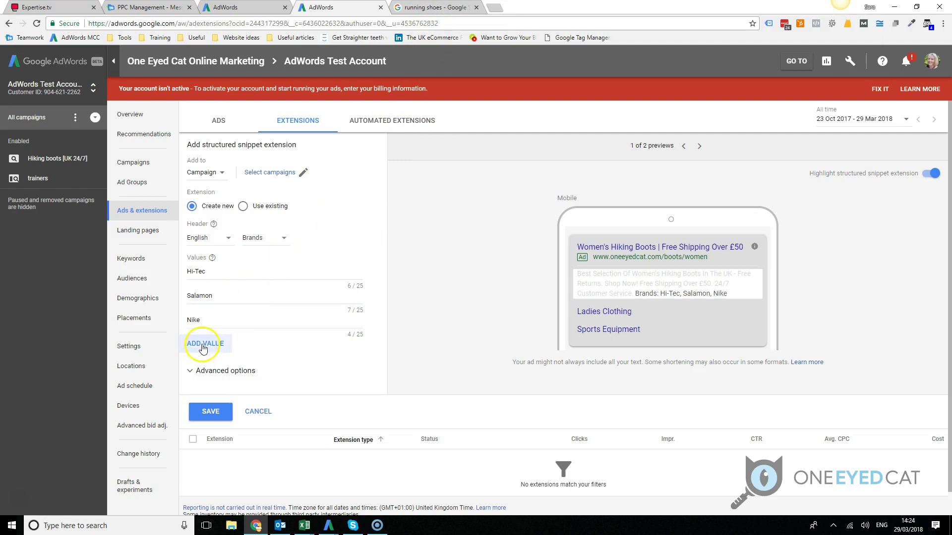
left_click(432, 7)
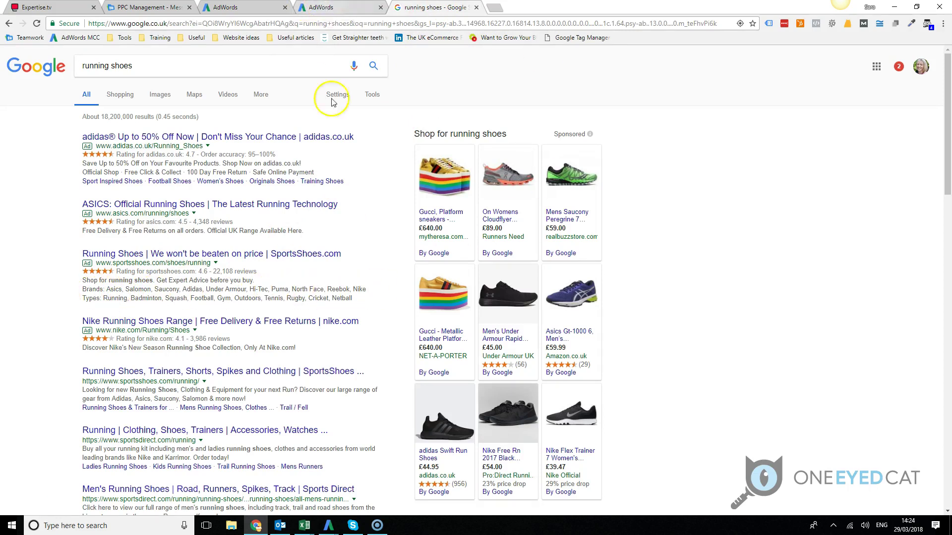
left_click(333, 7)
left_click(194, 344)
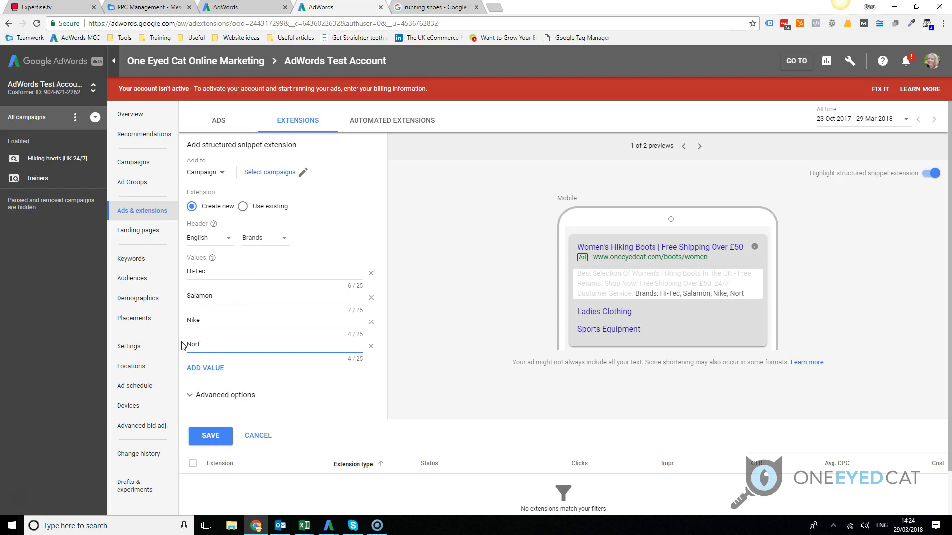
type("North FAce")
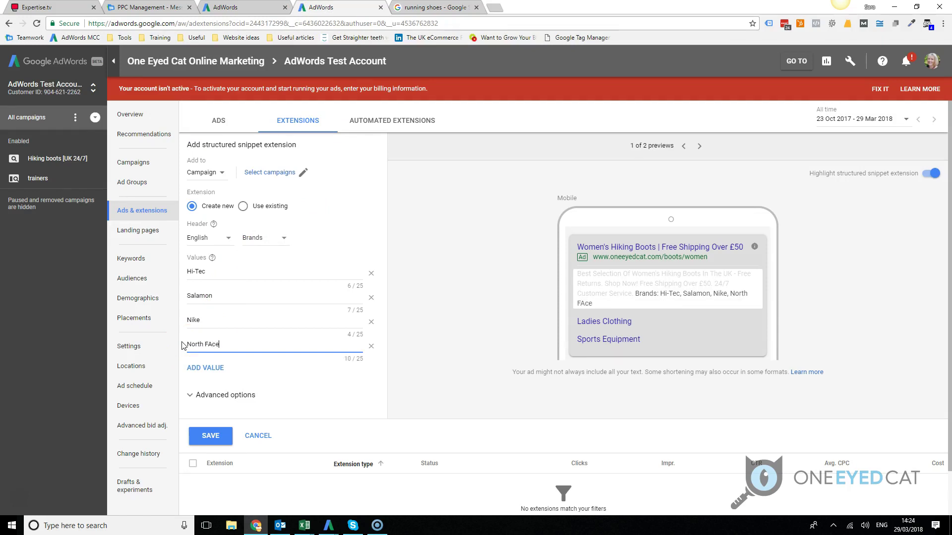
key("BackSpace")
key("BackSpace")
type("ce")
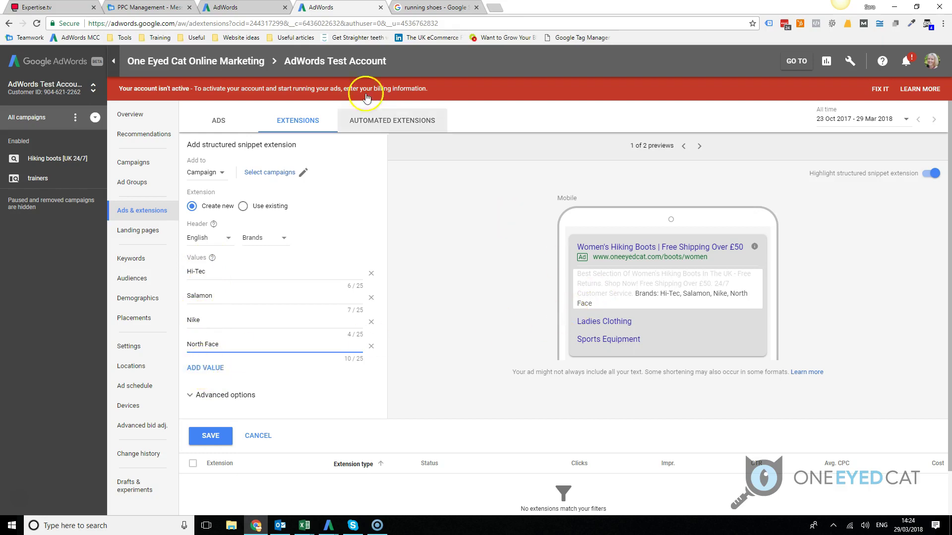
left_click(424, 8)
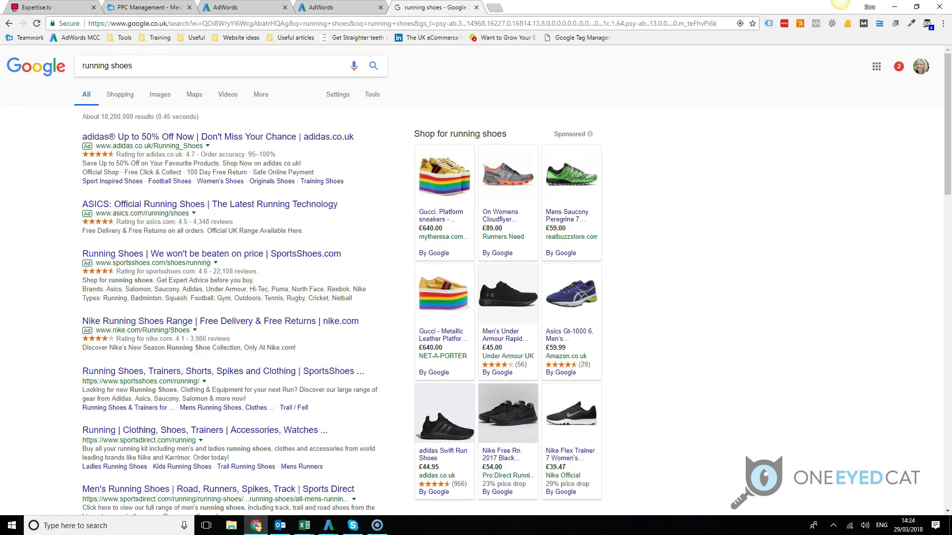
left_click(329, 7)
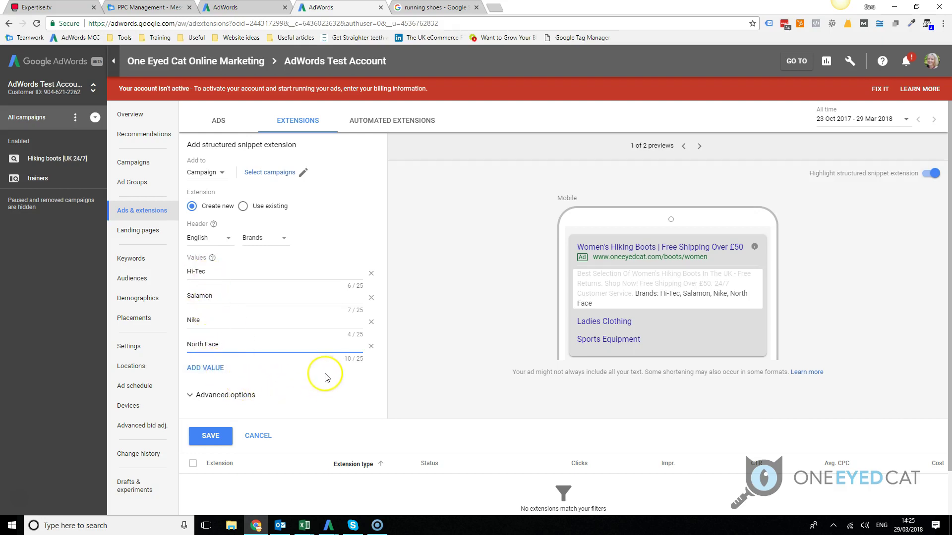
Expand the snippet's advanced options and examine the mobile device preference and the days available for scheduling.
scroll(324, 381, "down", 1)
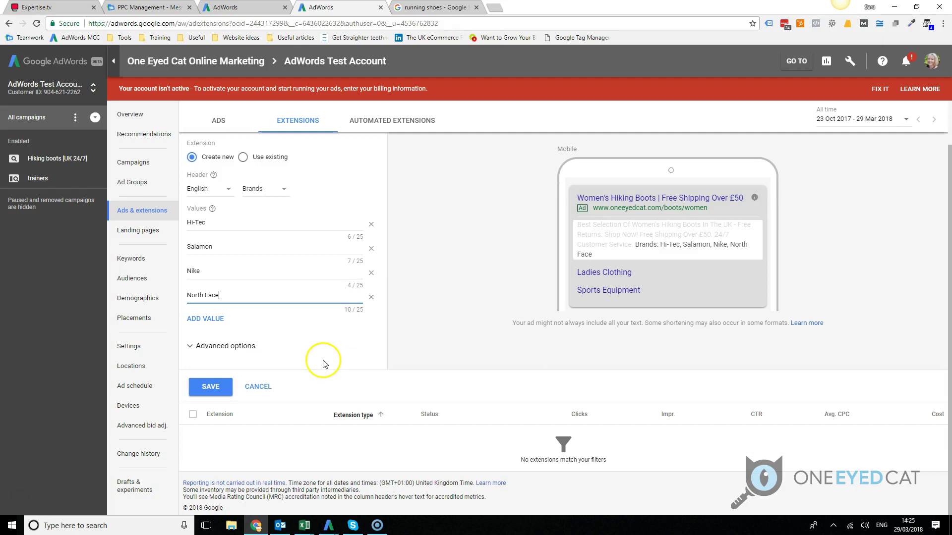
left_click(187, 349)
scroll(378, 385, "down", 1)
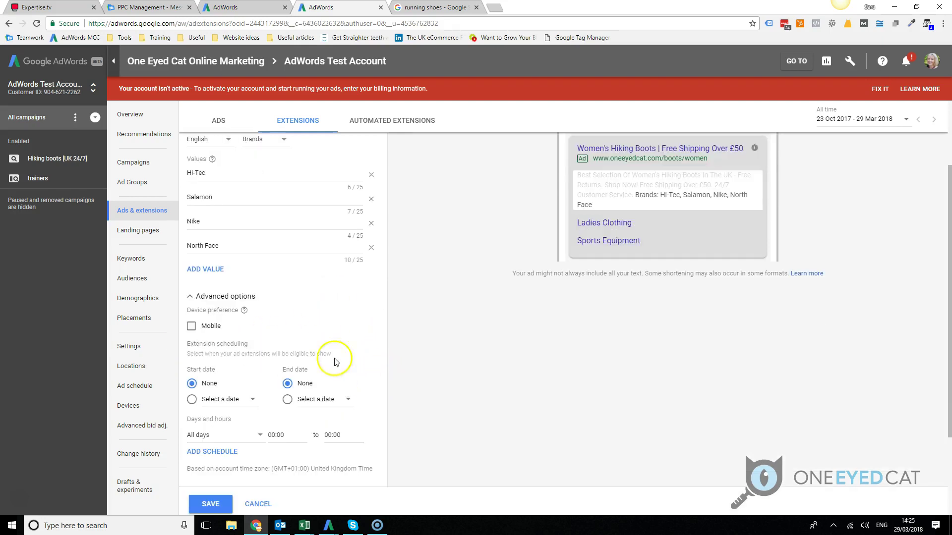
left_click(192, 327)
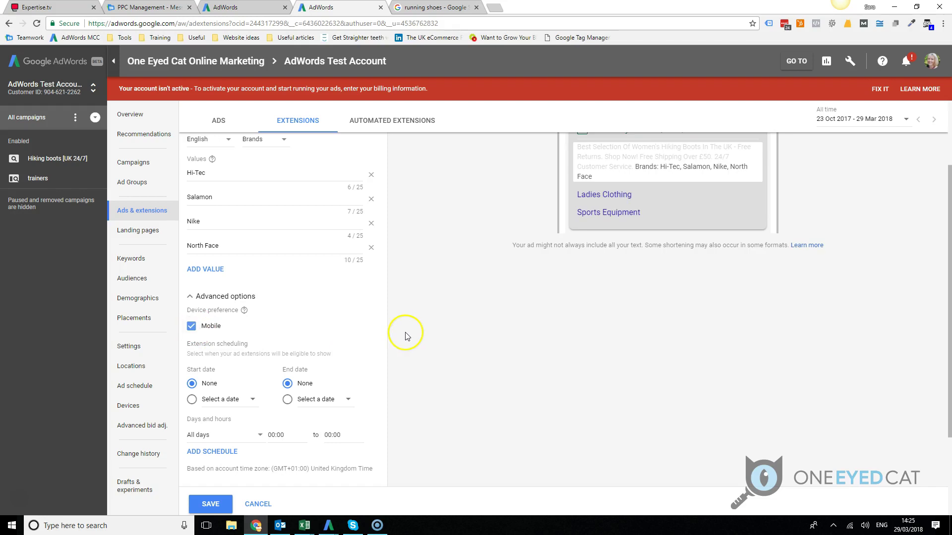
left_click(191, 326)
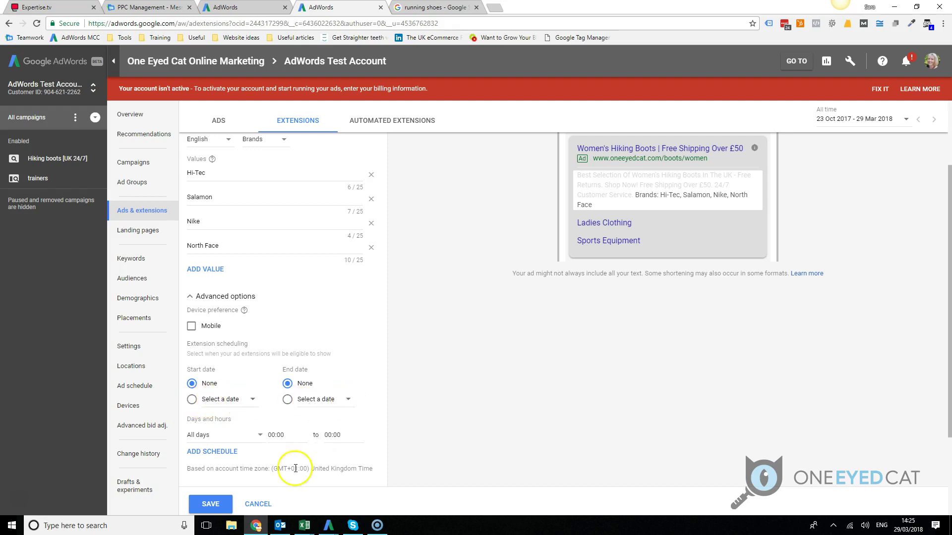
left_click(260, 435)
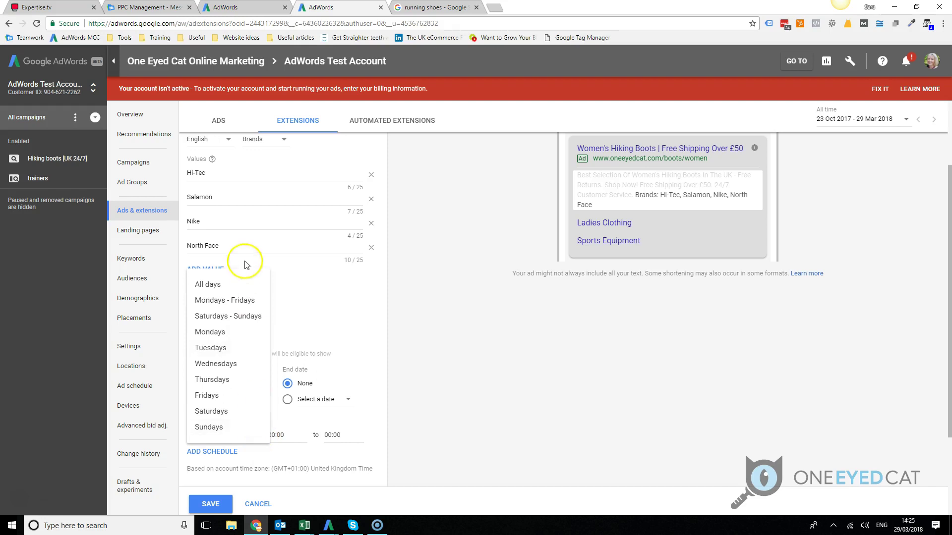
left_click(300, 435)
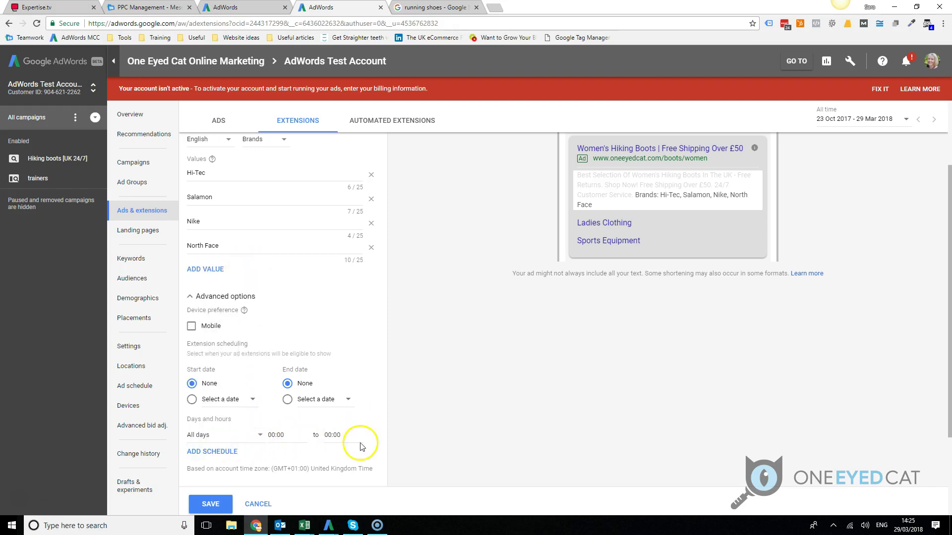
Try to save the Brands structured snippet extension.
scroll(367, 437, "up", 2)
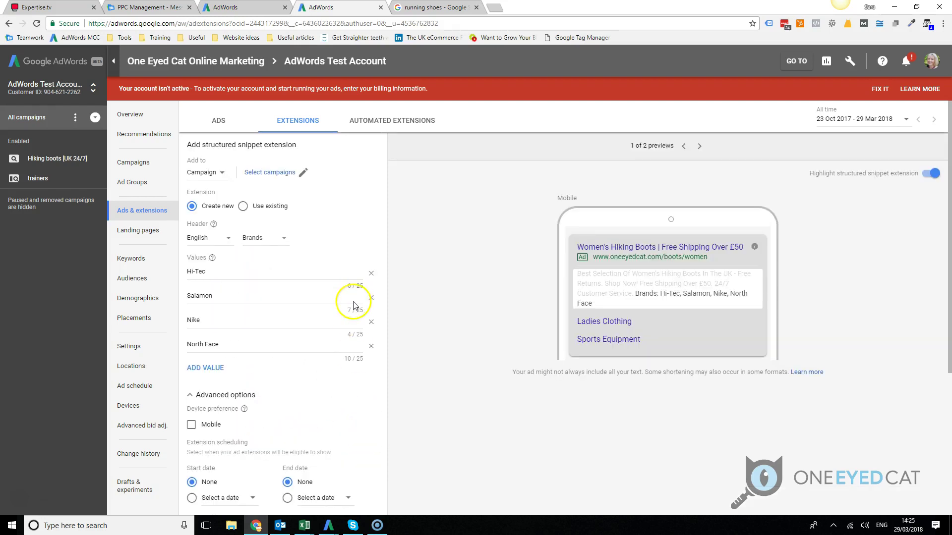
scroll(353, 305, "down", 5)
left_click(208, 385)
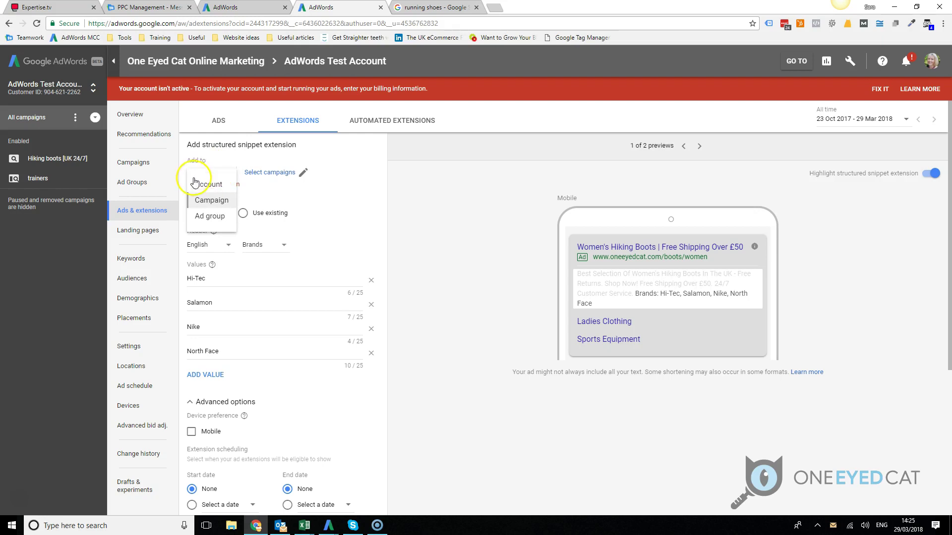
Set the Brands structured snippet to apply at Account level and save the extension.
left_click(207, 185)
scroll(353, 400, "down", 2)
scroll(353, 401, "down", 2)
left_click(218, 390)
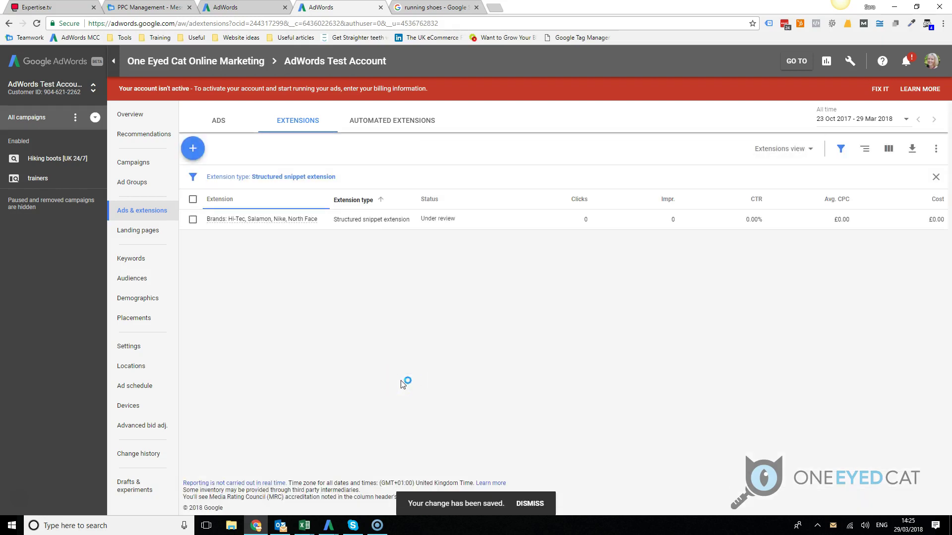
mouse_move(218, 219)
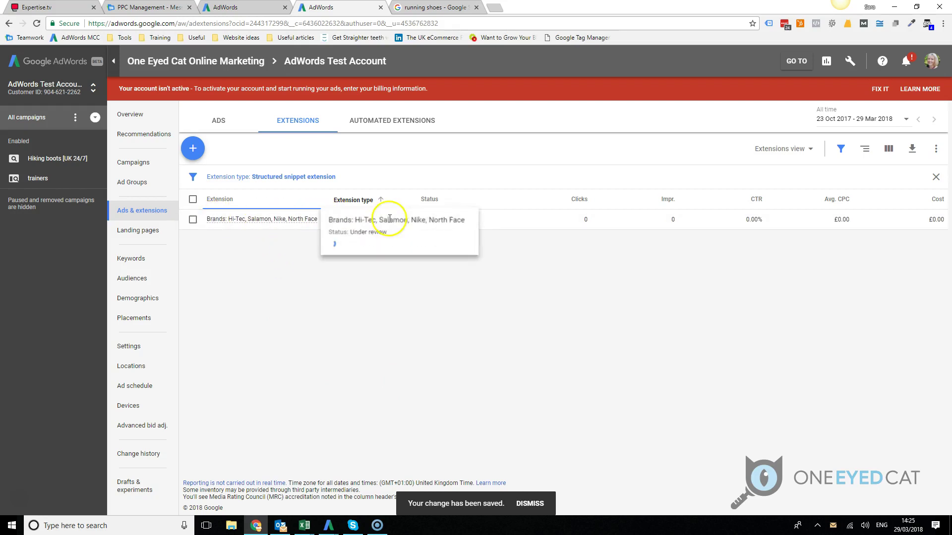
Start another new structured snippet extension at account level with the English header Types.
left_click(193, 149)
left_click(260, 237)
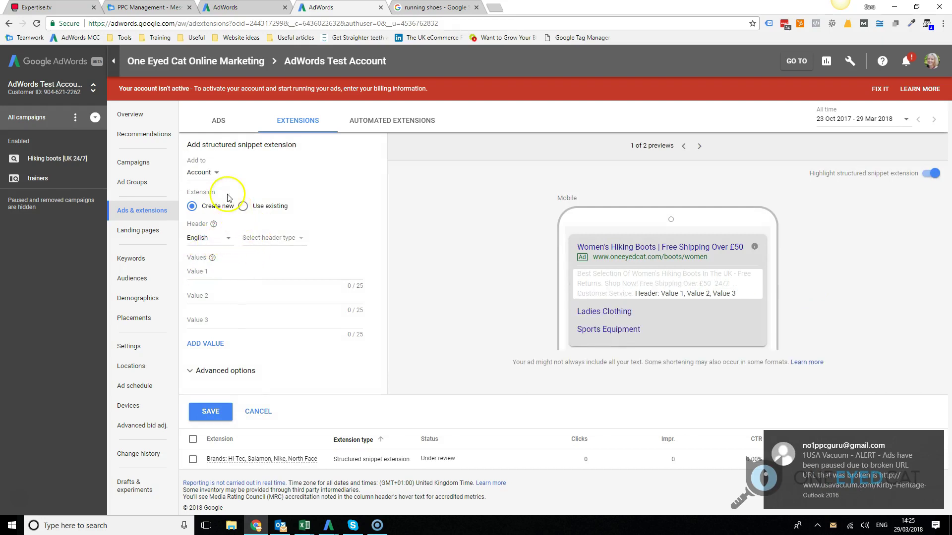
left_click(295, 239)
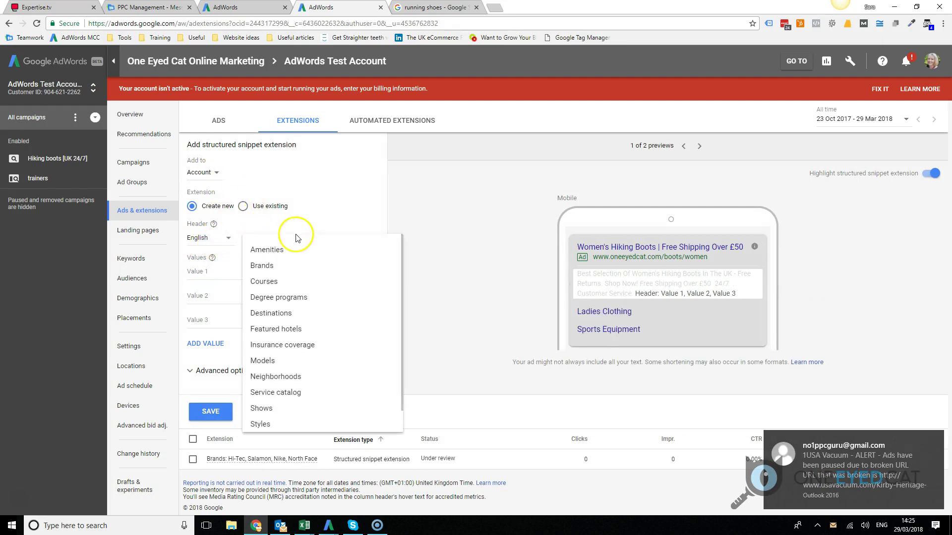
scroll(333, 405, "down", 1)
left_click(331, 421)
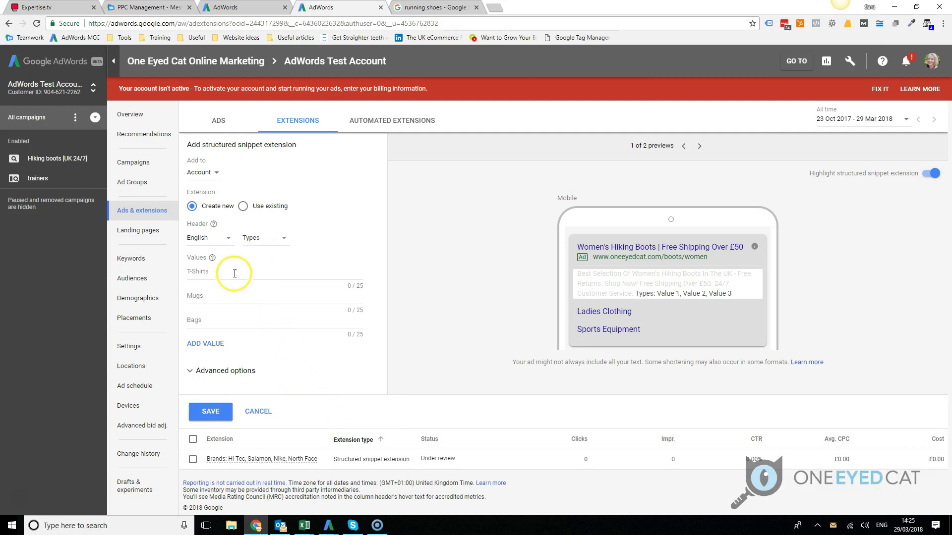
Enter Walking Boots, Running Shoes and Children's Shoes as the first three values under the Types header.
left_click(200, 273)
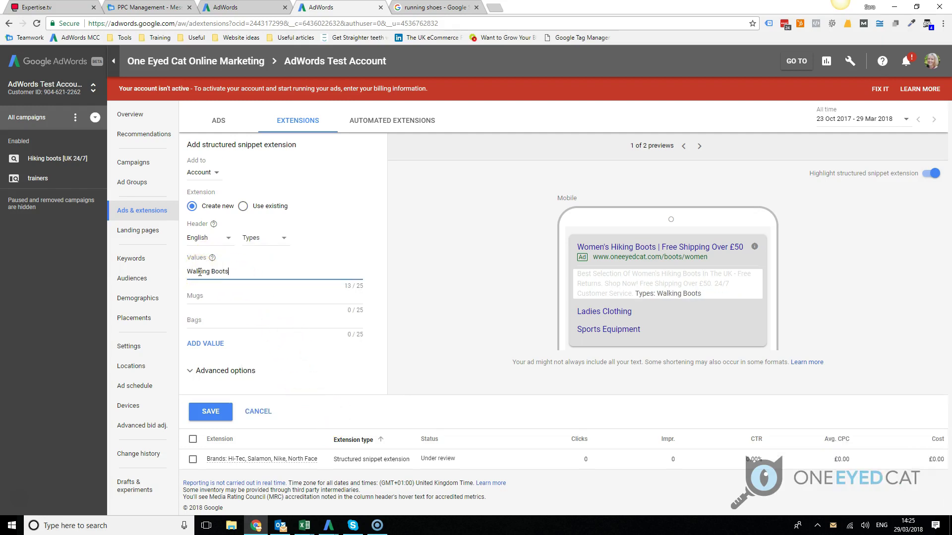
left_click(202, 294)
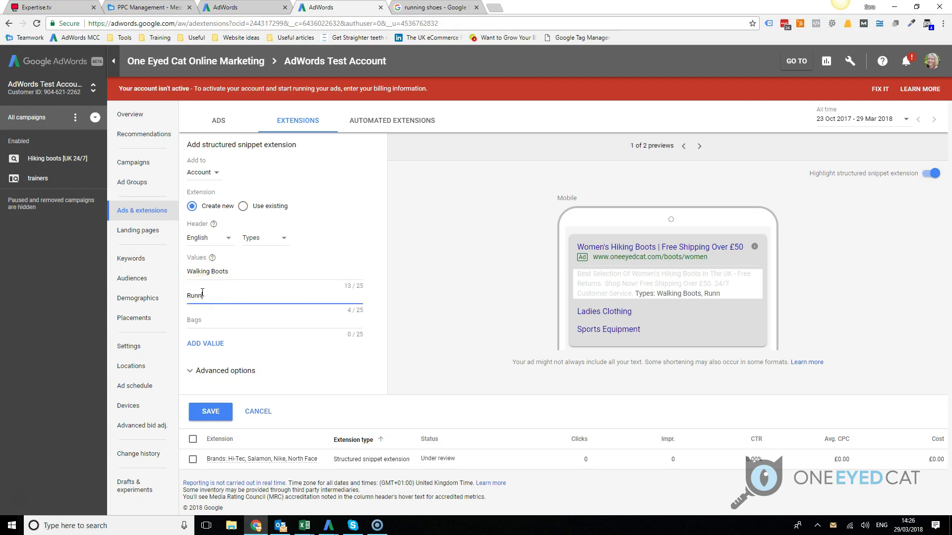
left_click(208, 324)
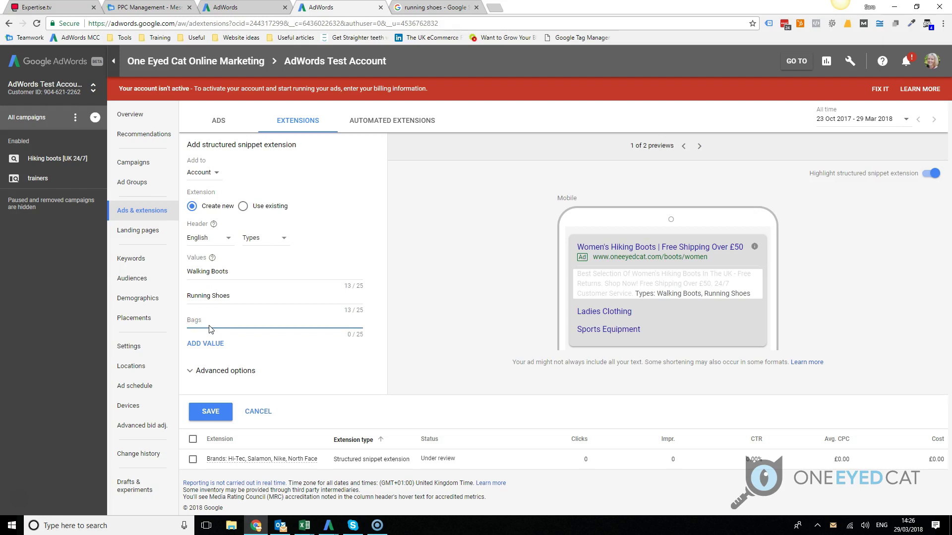
type("Children's Shoes")
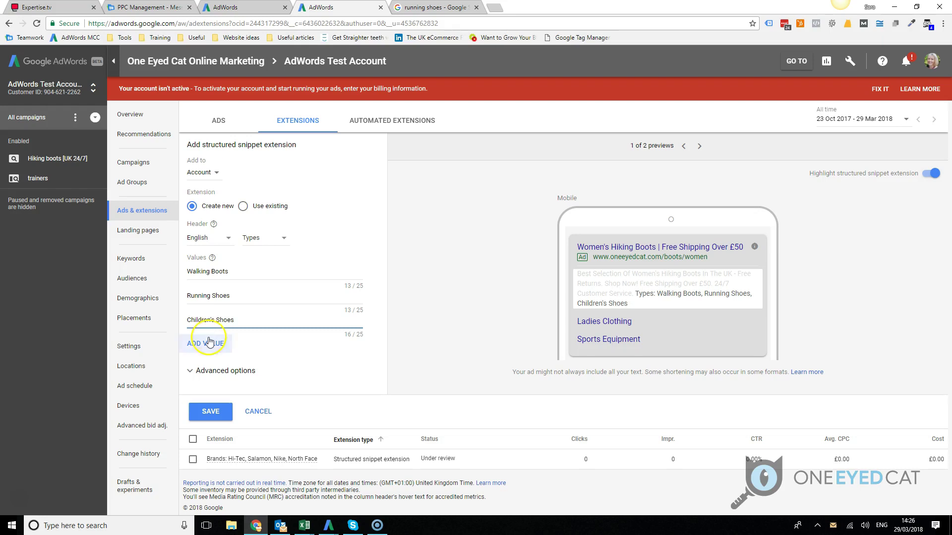
Replace the Children's Shoes value with Tennis Shoes and the Walking Boots value with Golf Shoes.
double_click(197, 321)
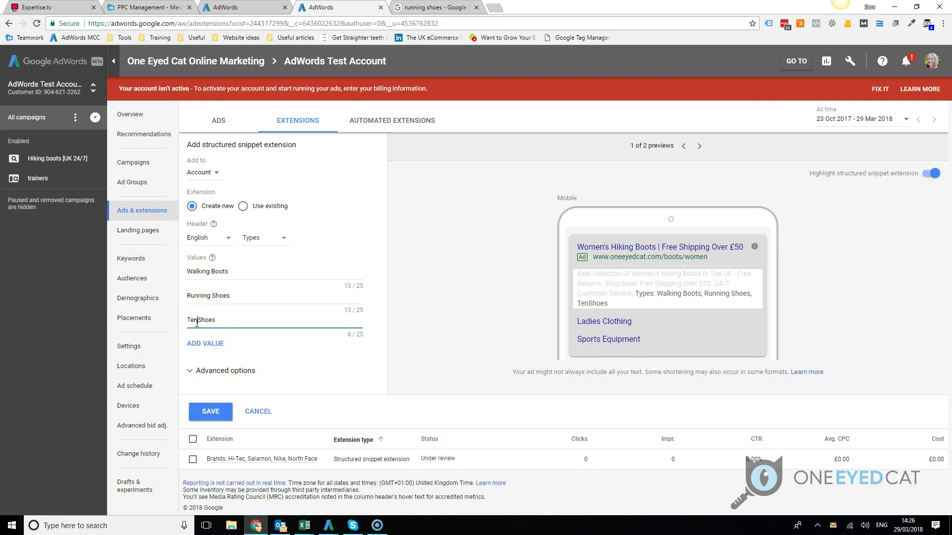
left_click_drag(249, 271, 176, 277)
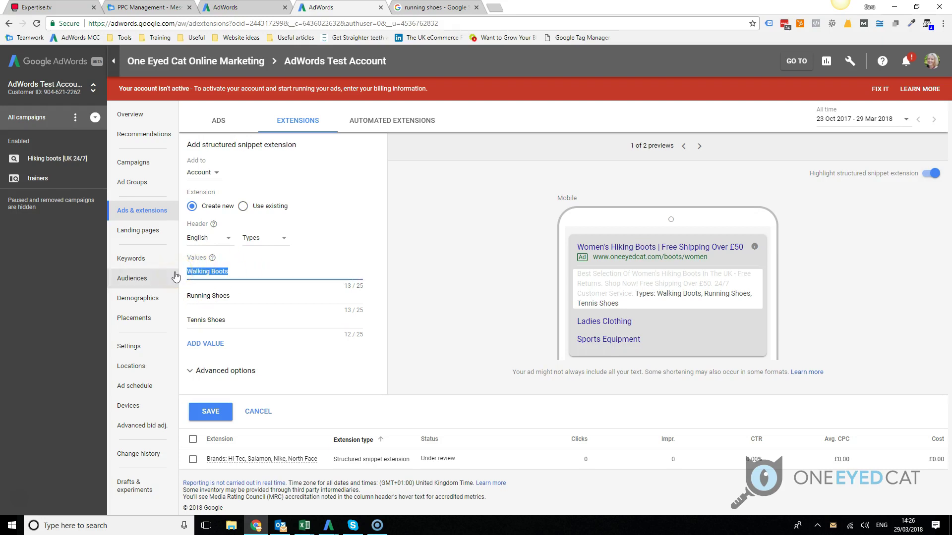
type("Gold")
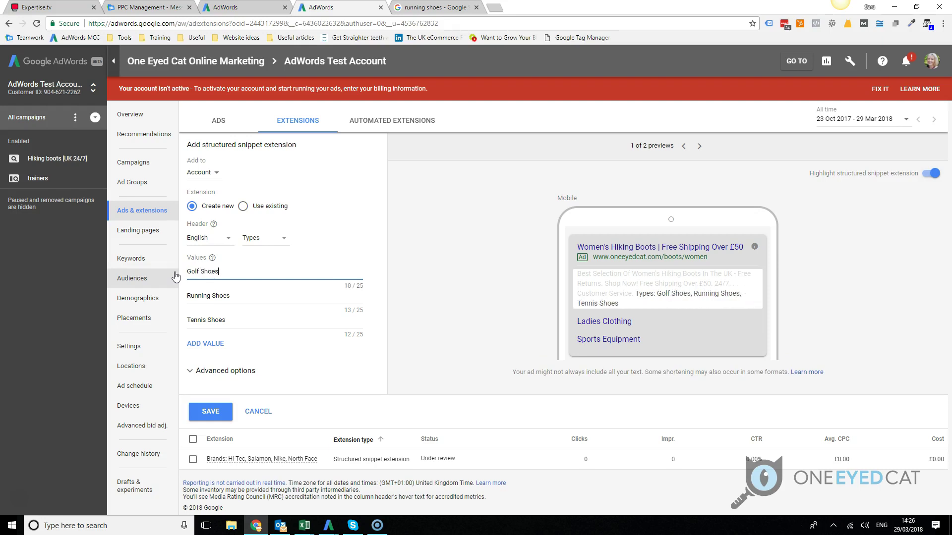
Add Badminton Shoes and Walking Boots as the fourth and fifth values and save the Types snippet extension.
left_click(206, 343)
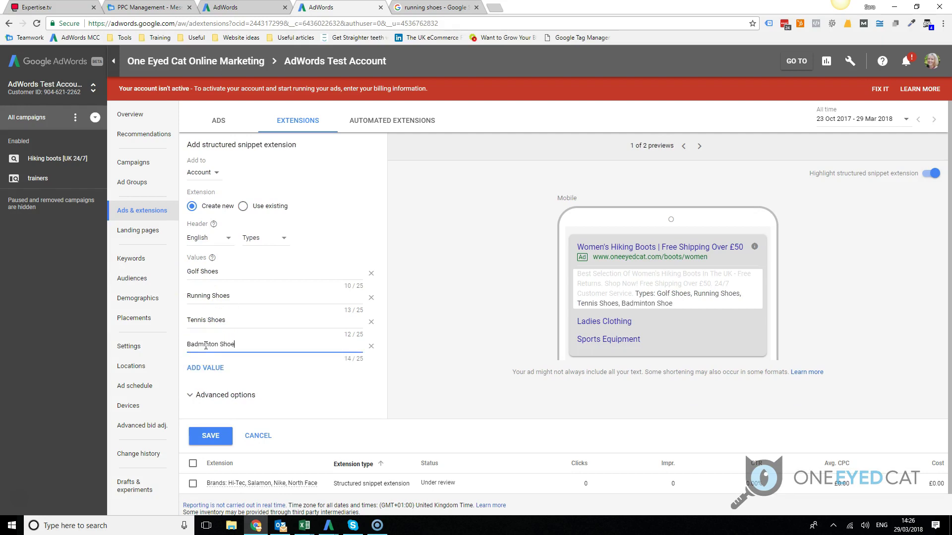
left_click(201, 372)
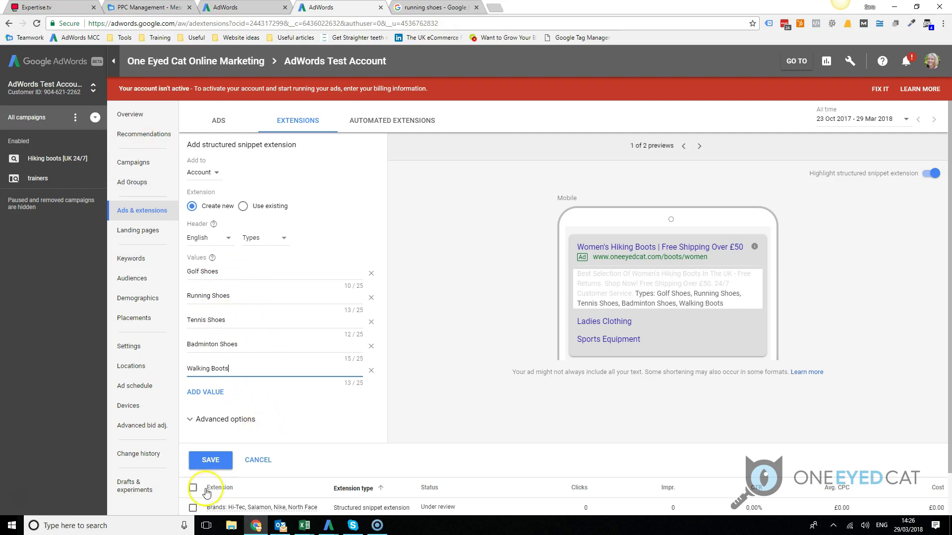
left_click(209, 466)
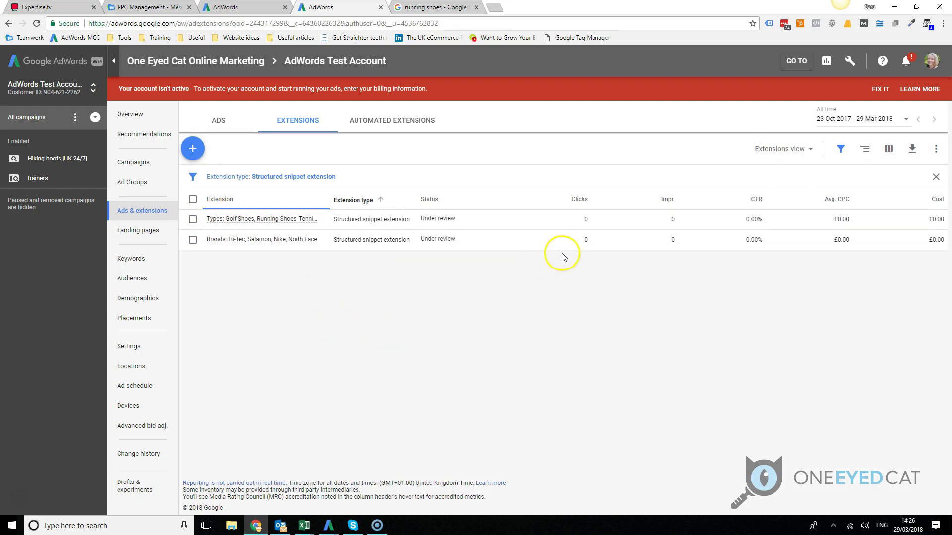
Switch the extensions list to Associations view and filter it to show only structured snippet extensions instead of callouts.
left_click(808, 148)
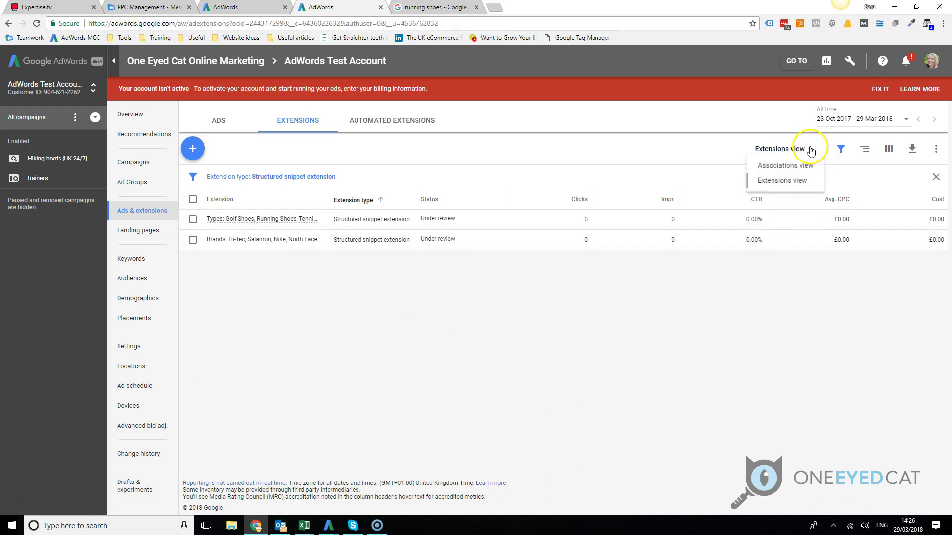
left_click(779, 167)
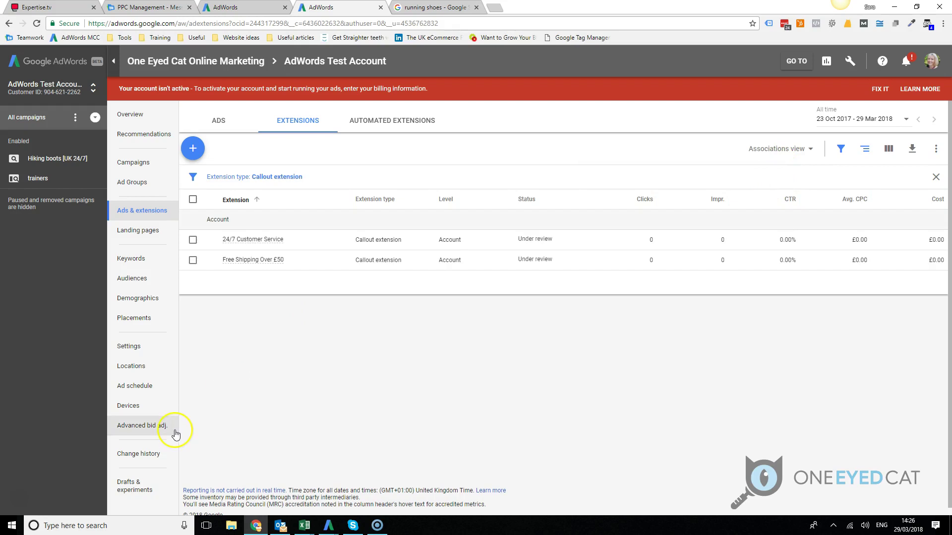
left_click(237, 177)
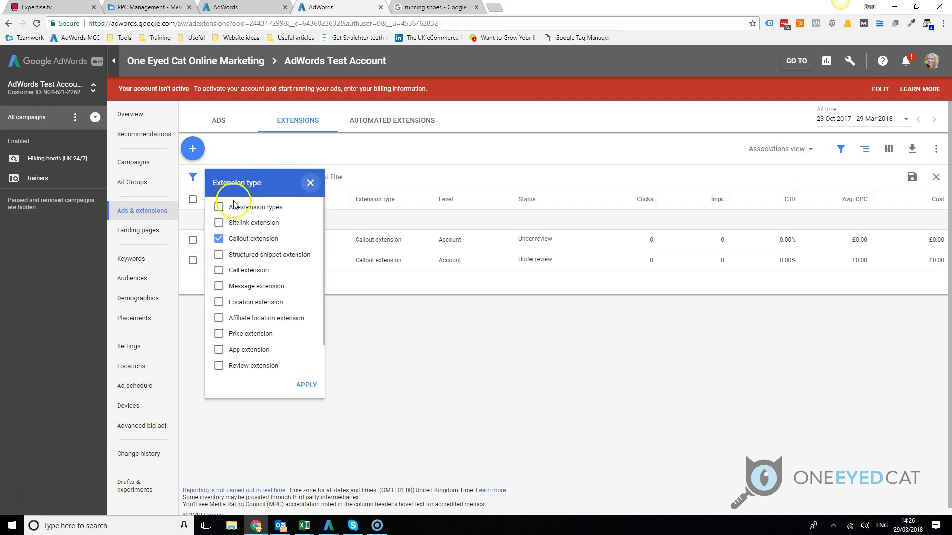
left_click(219, 254)
left_click(210, 239)
left_click(306, 385)
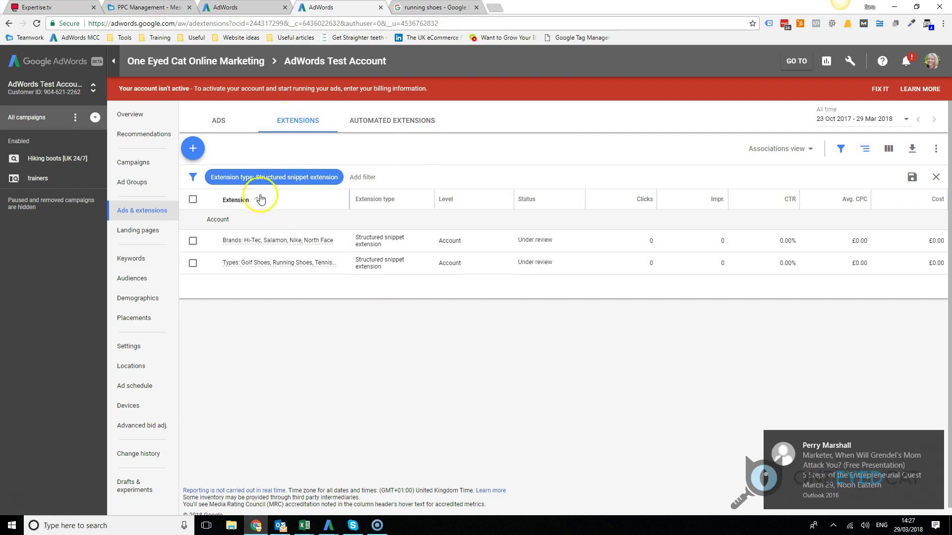
Add the account-level Types snippet extension to the Hiking boots [UK 24/7] campaign.
left_click(193, 262)
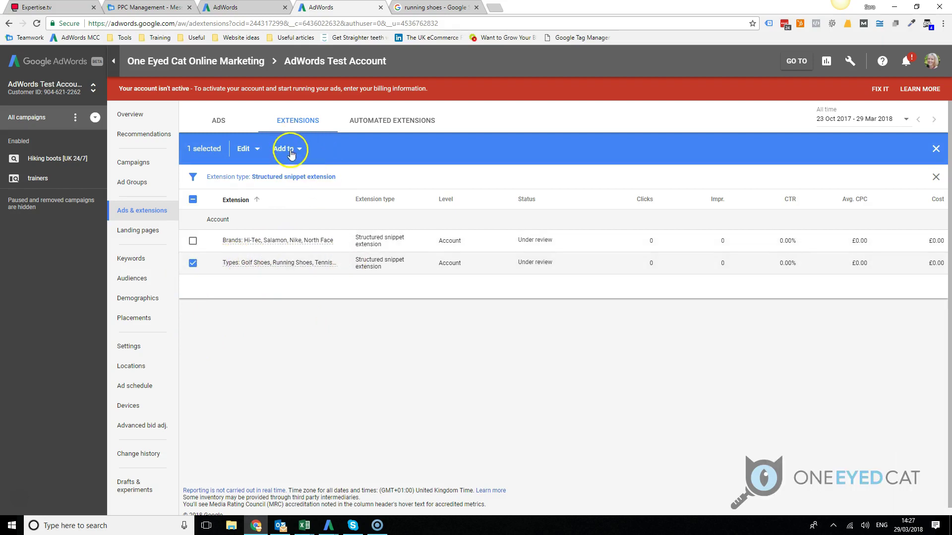
left_click(296, 148)
left_click(293, 184)
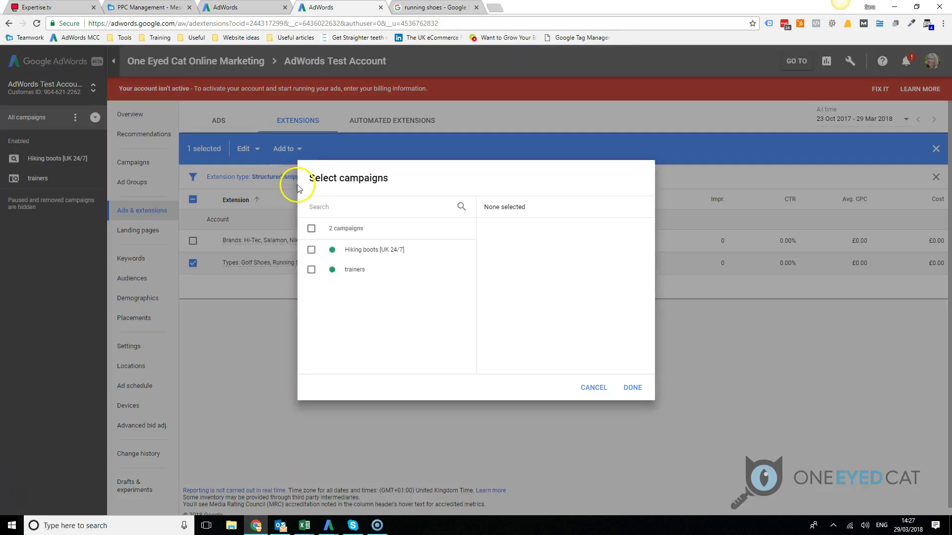
left_click(311, 249)
left_click(633, 387)
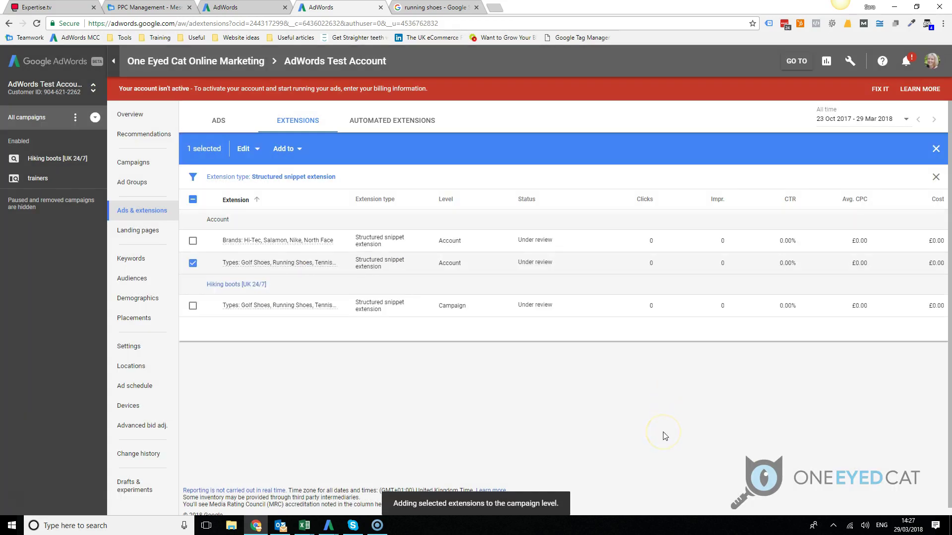